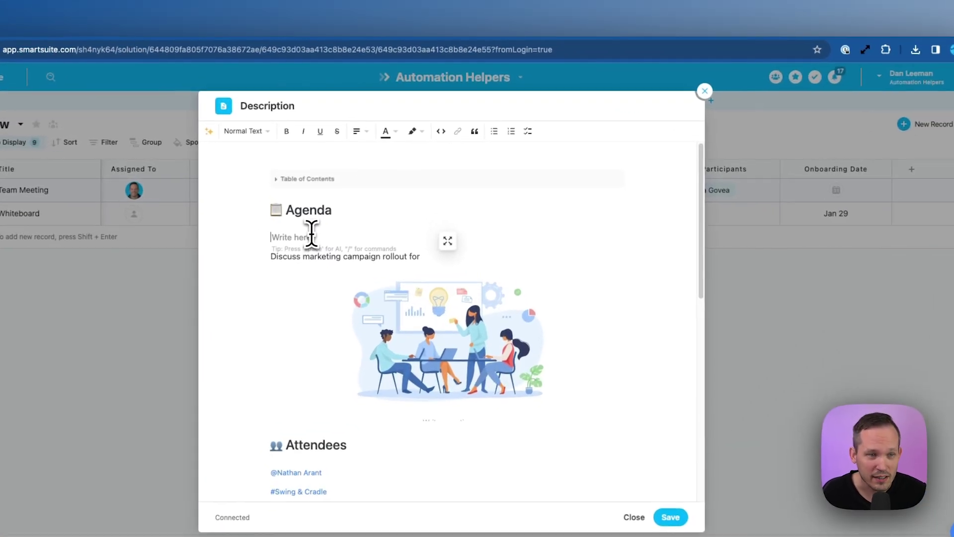
- Bring up the slash-command menu in the Whiteboard record's blank Description editor
type("/")
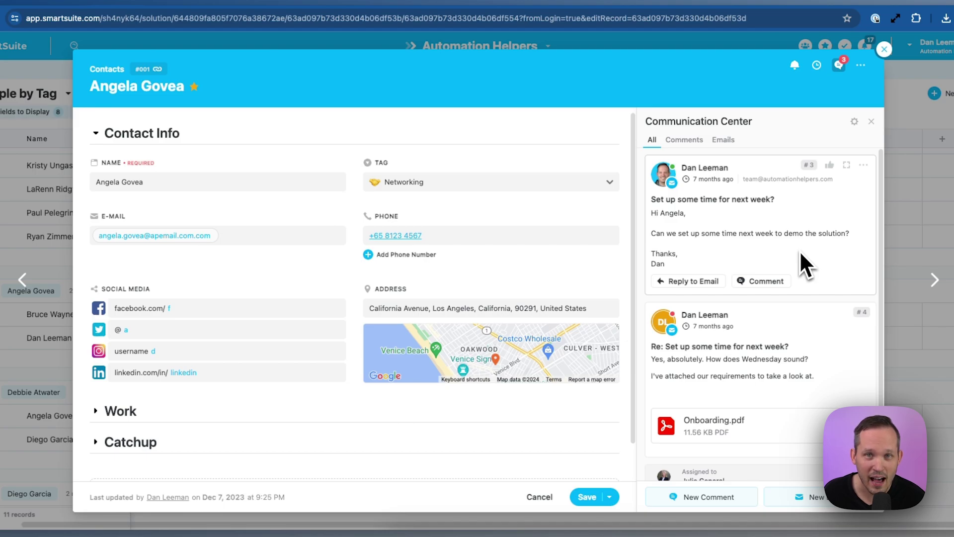
scroll(801, 250, "down", 4)
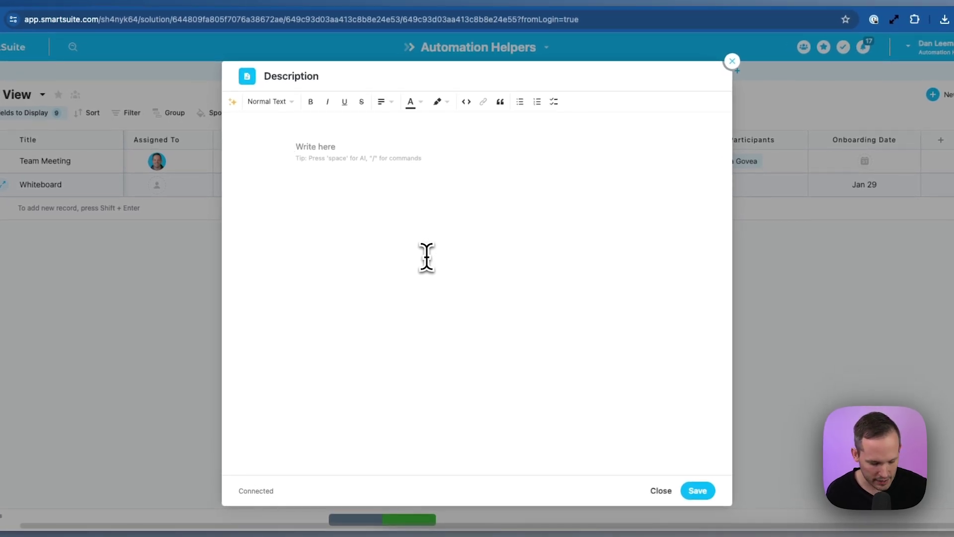
- Insert a whiteboard via /w and draw a rectangle, an arrow and a diamond
type("/w")
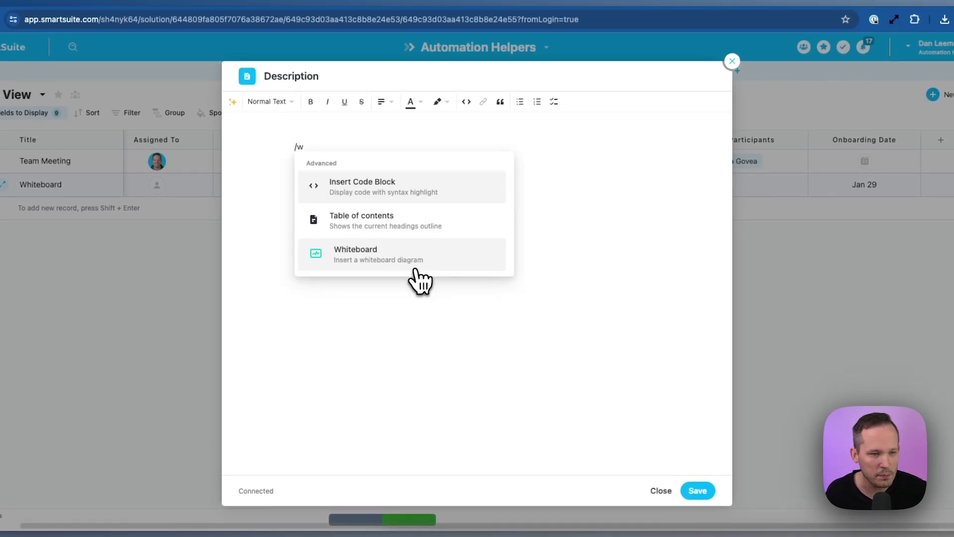
left_click(415, 266)
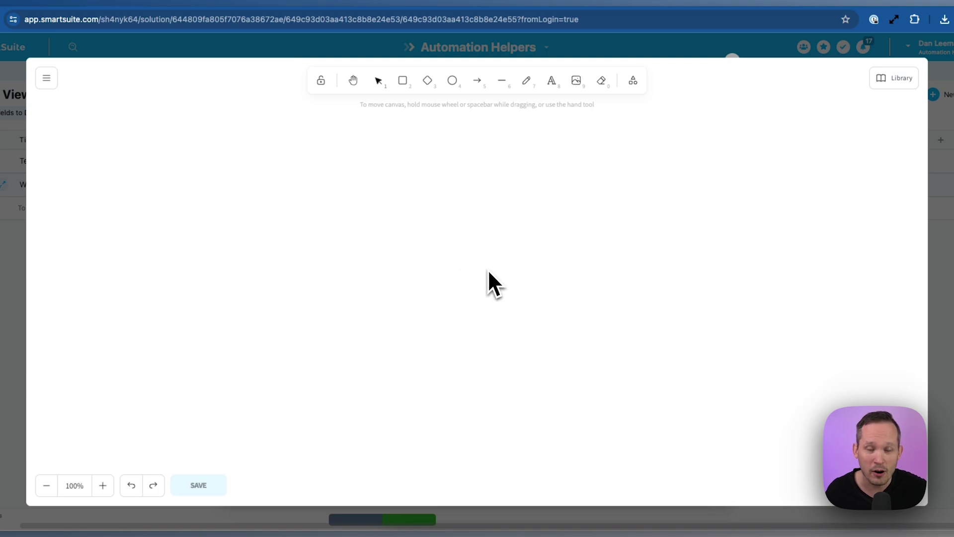
left_click(408, 89)
left_click_drag(273, 152, 387, 248)
left_click(476, 80)
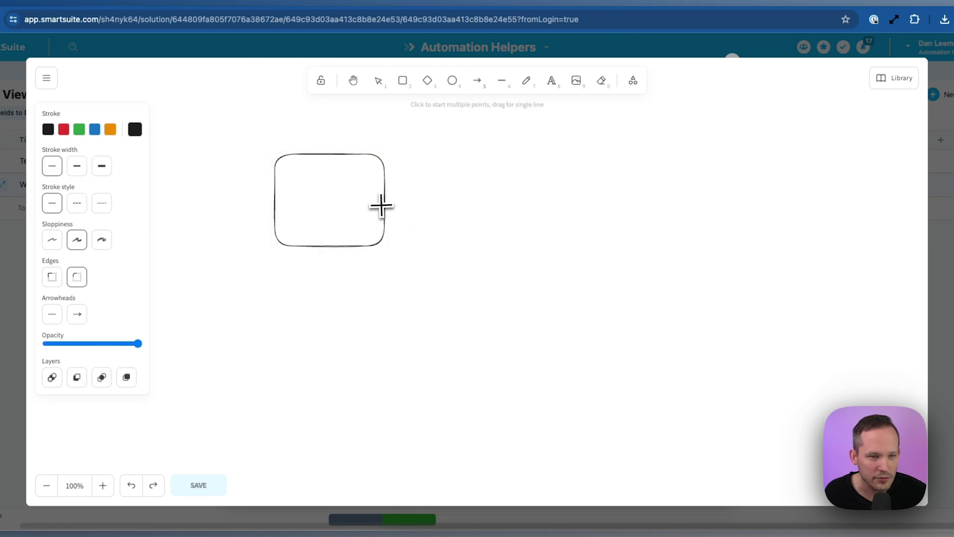
left_click_drag(383, 200, 506, 200)
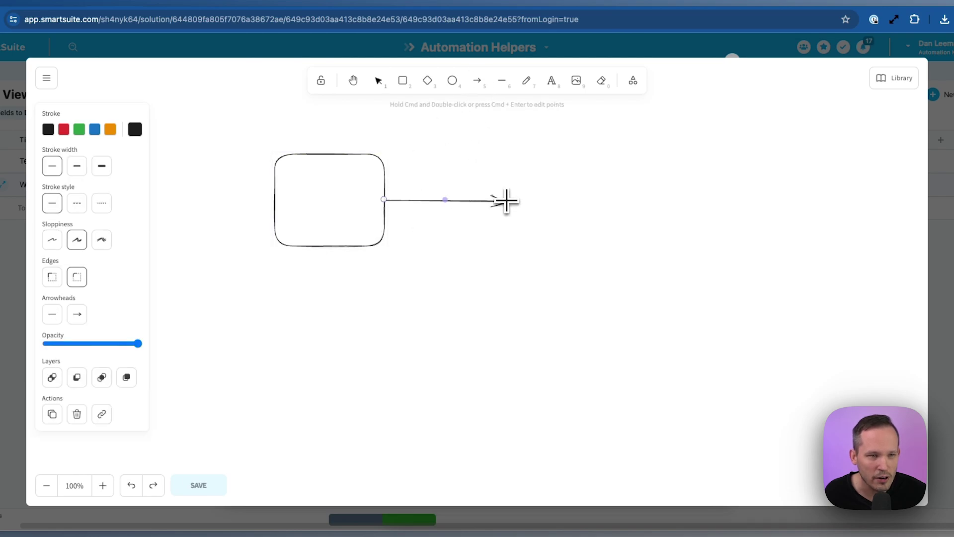
left_click(427, 80)
mouse_move(507, 160)
left_mouse_down()
mouse_move(642, 236)
mouse_move(631, 243)
left_mouse_up()
- Give the rectangle a red outline, pink fill and cartoonist sloppiness
left_click(276, 242)
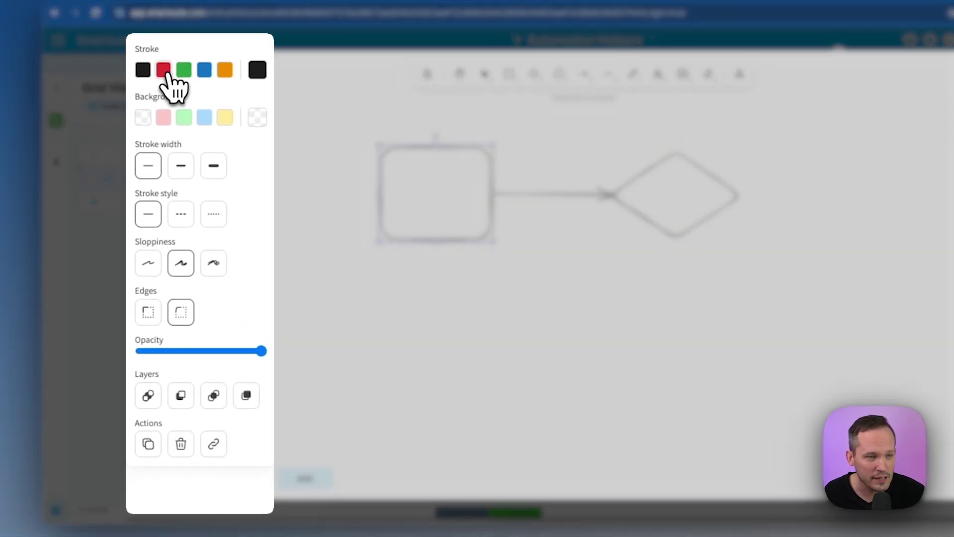
left_click(63, 130)
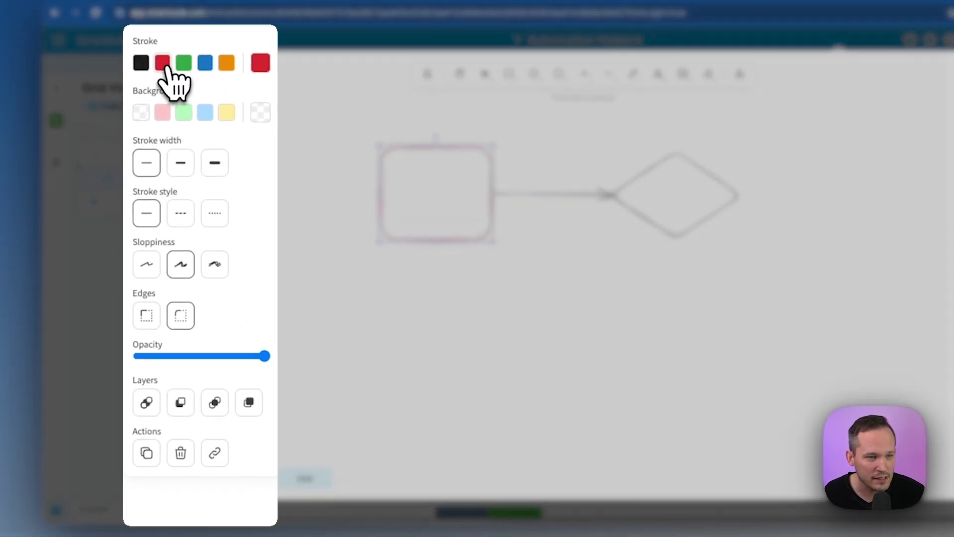
left_click(164, 115)
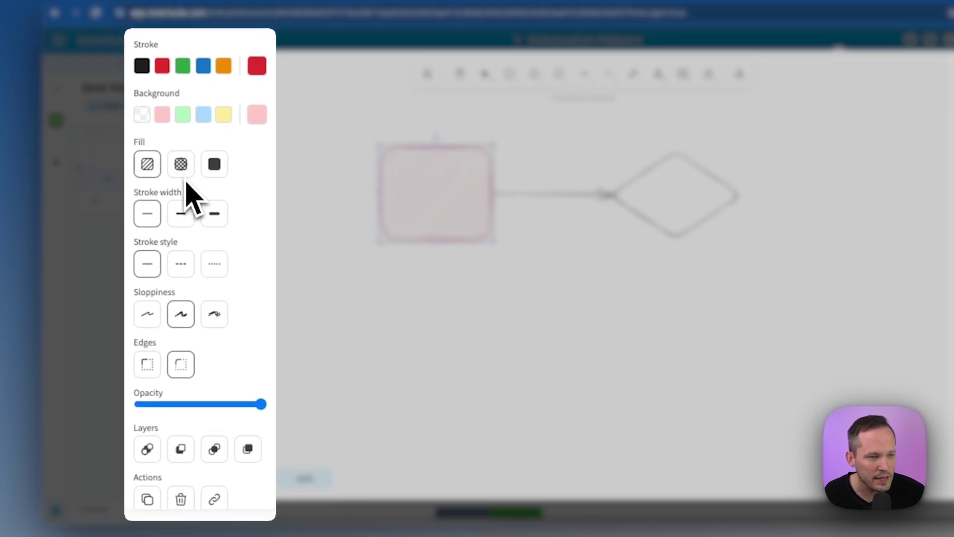
left_click(214, 313)
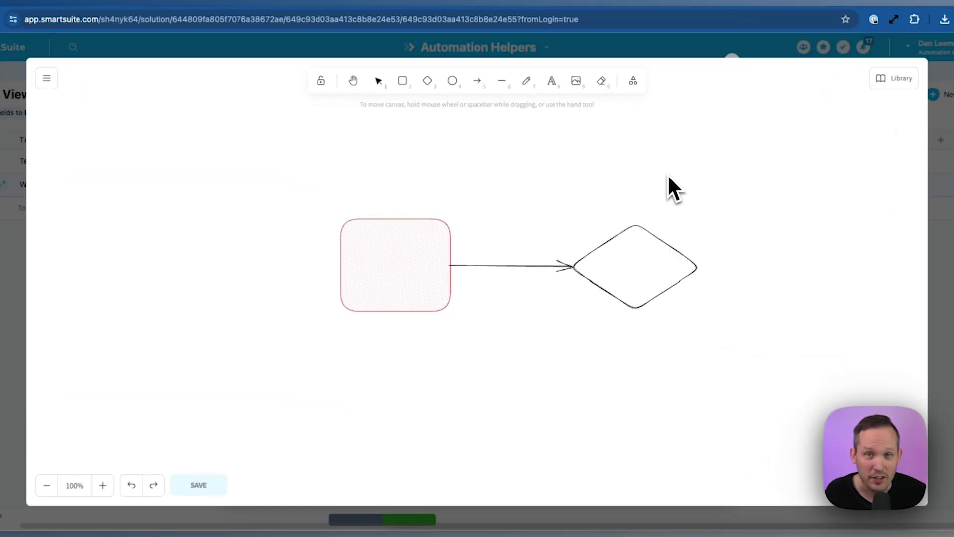
key("shift+question")
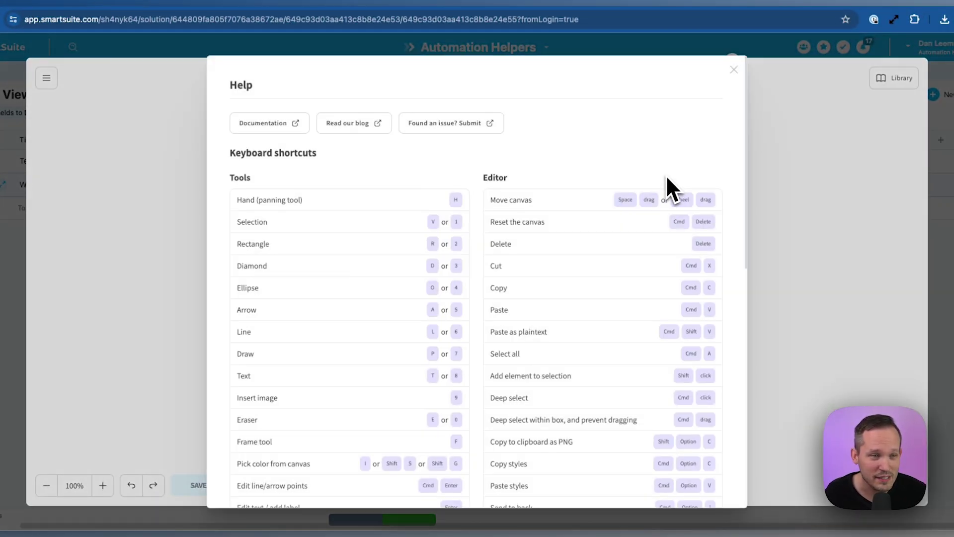
scroll(615, 209, "down", 4)
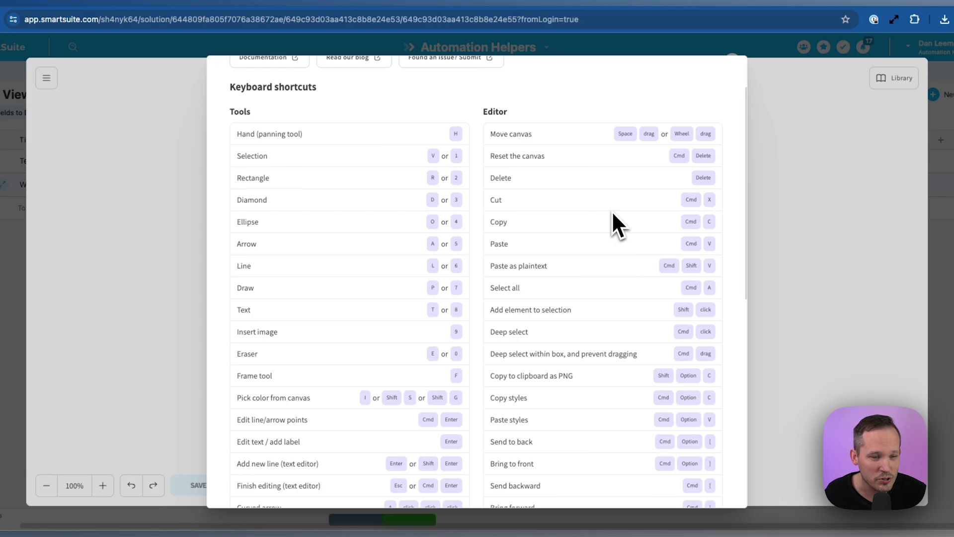
scroll(613, 211, "down", 1)
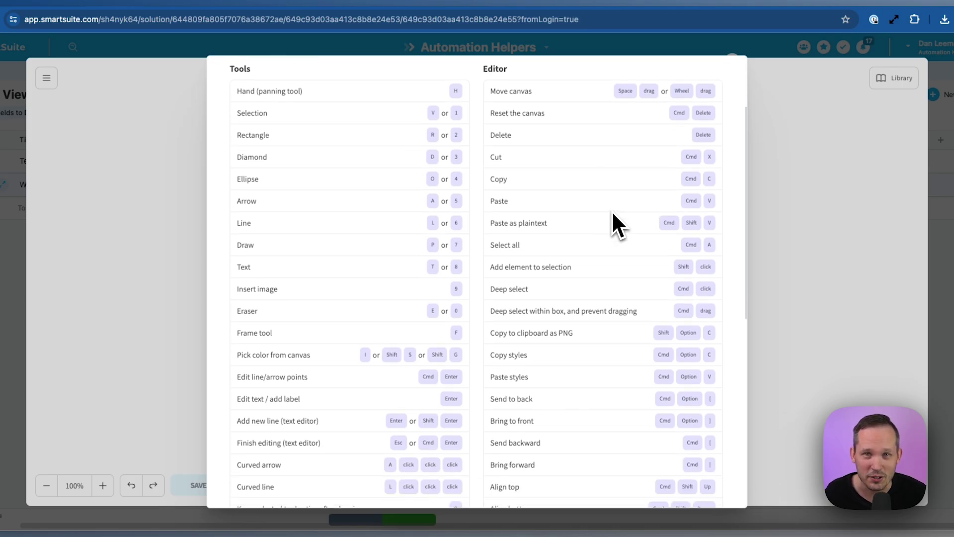
key("Escape")
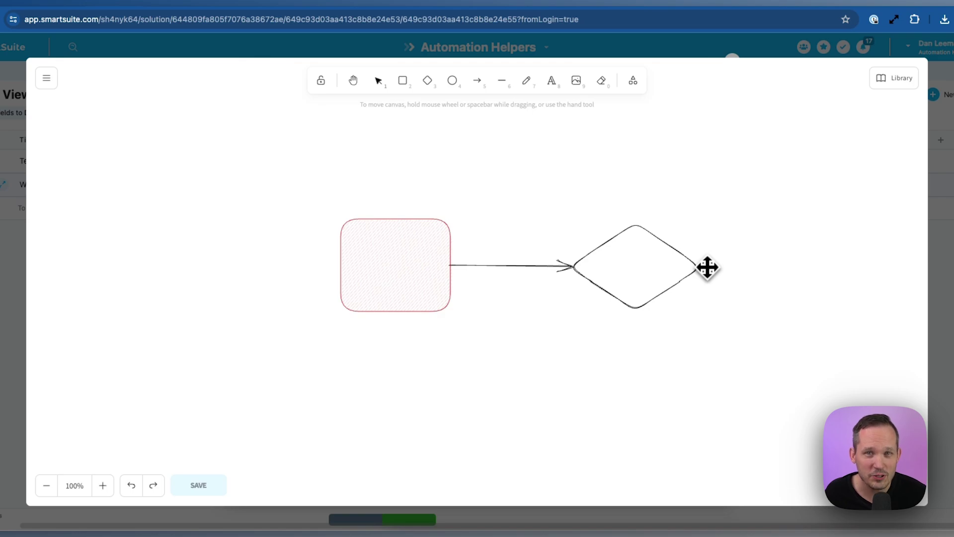
- Embed the Onboarding Date field (search 'onb') as a Jan 29 card below the diamond
left_click(684, 258)
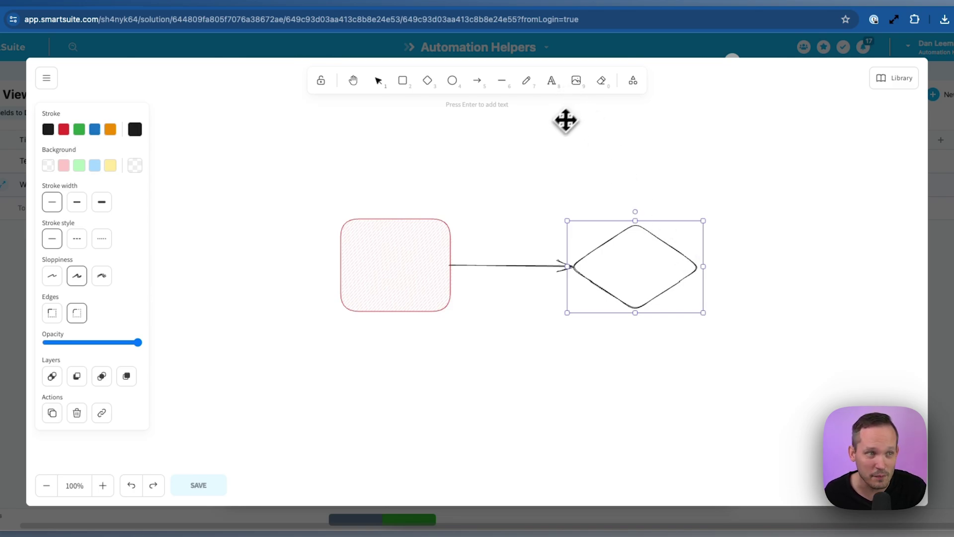
left_click(45, 82)
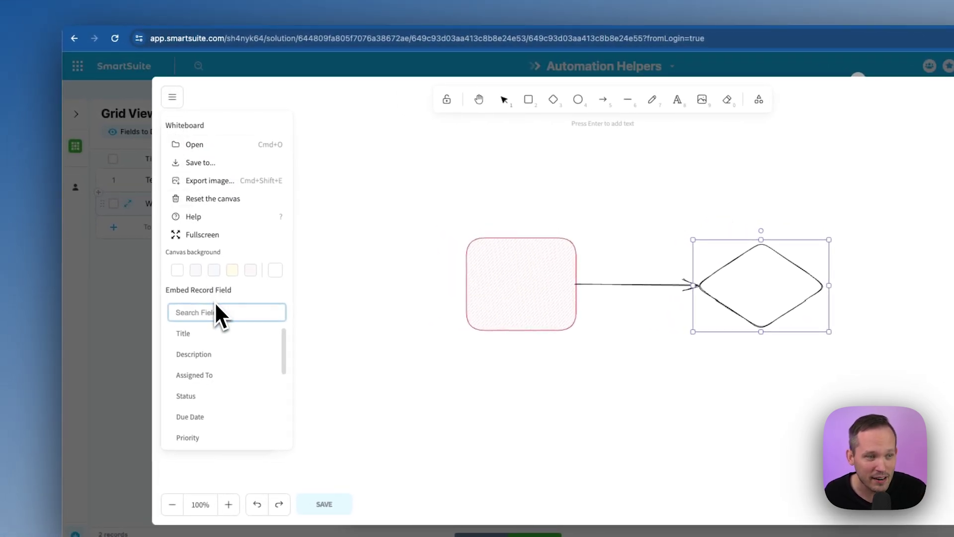
scroll(229, 367, "down", 3)
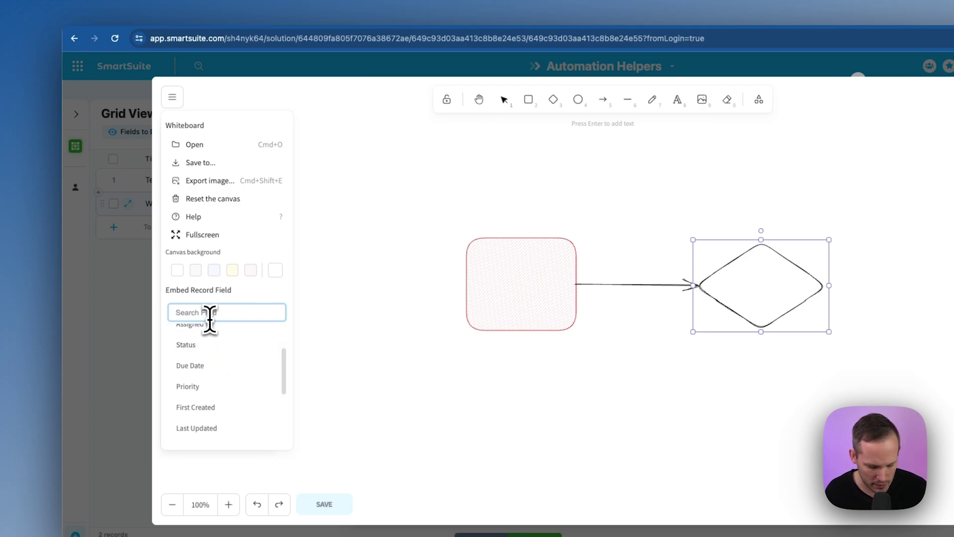
type("onb")
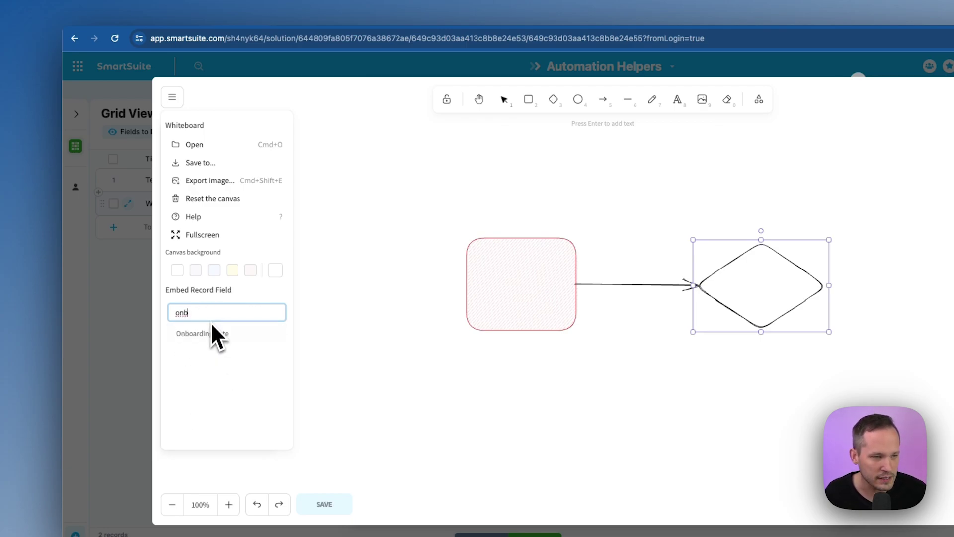
left_click(213, 334)
left_click(727, 396)
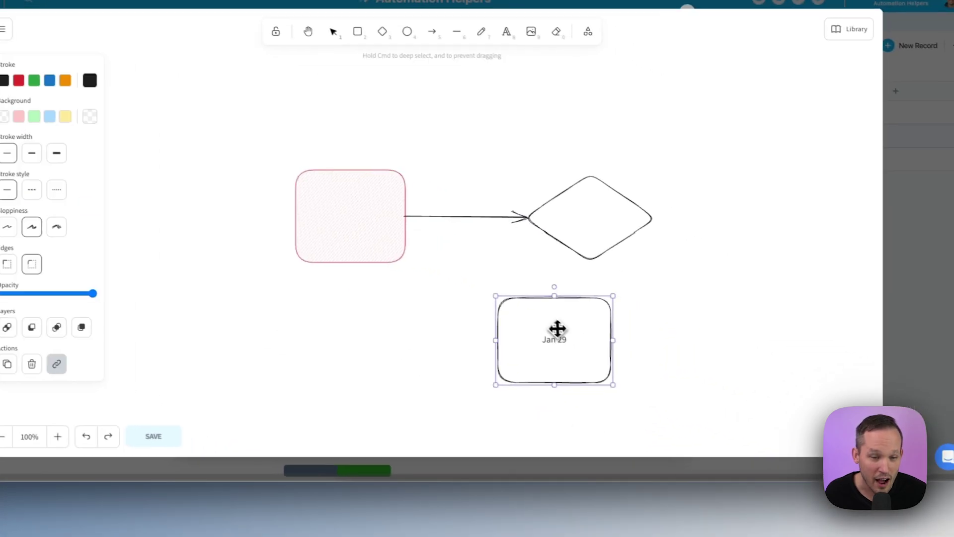
left_click_drag(557, 328, 470, 292)
left_click(604, 322)
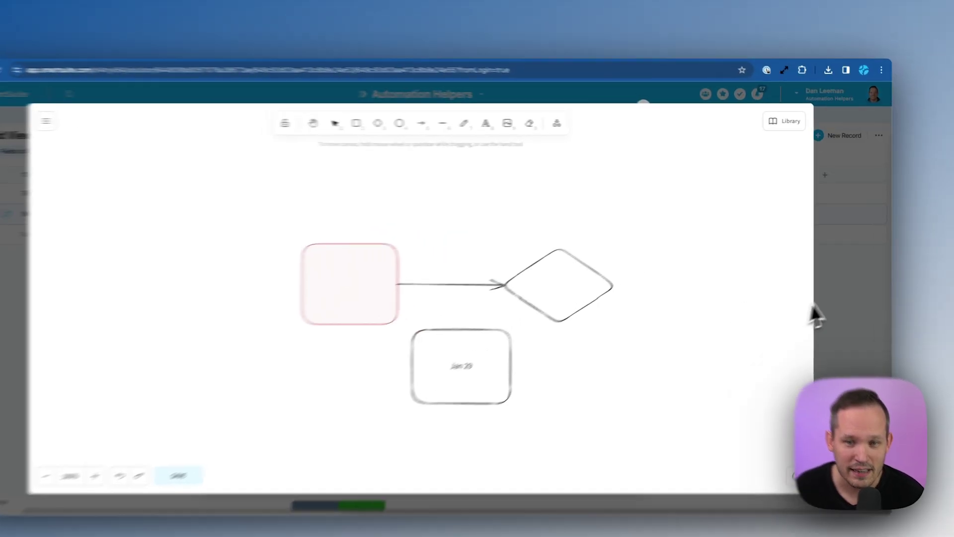
- Save the drawing and close the Description editor keeping changes; Onboarding Date shows Jan 29
left_click(828, 296)
left_click(607, 102)
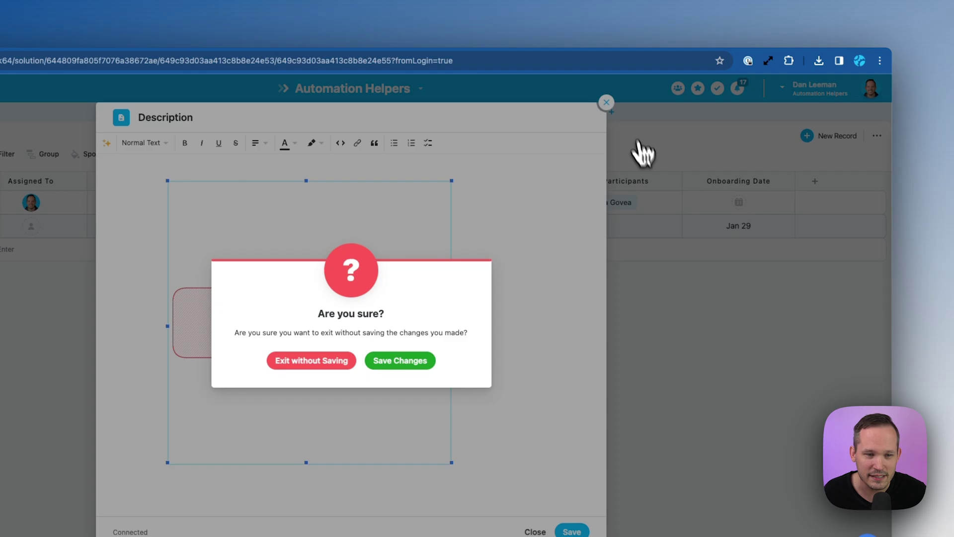
left_click(470, 311)
left_click(817, 176)
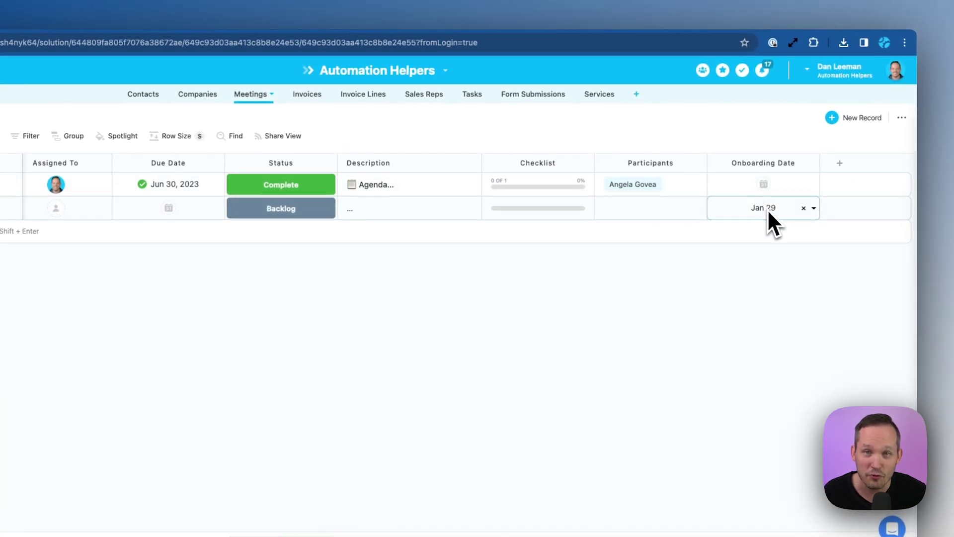
- Reopen the Whiteboard row's Description and select the embedded drawing
left_click(463, 215)
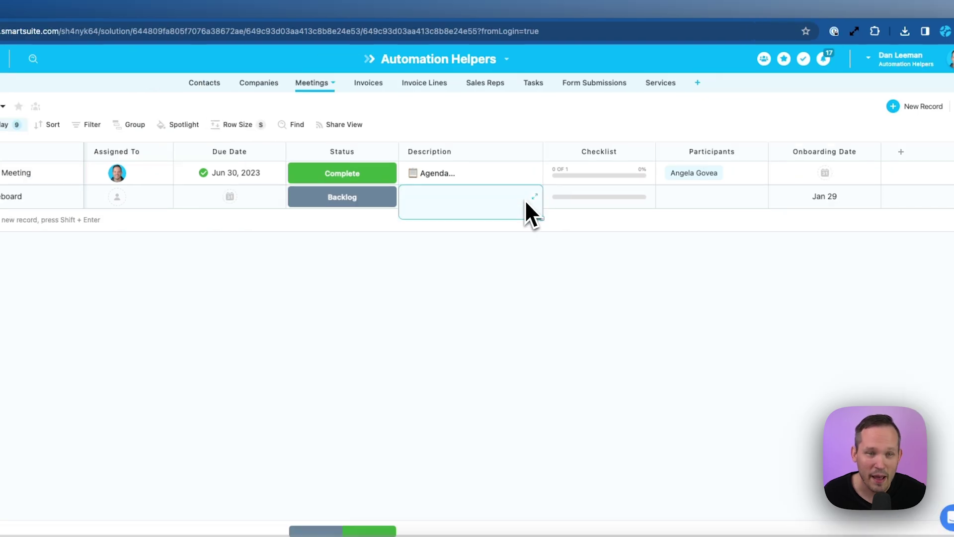
left_click(469, 213)
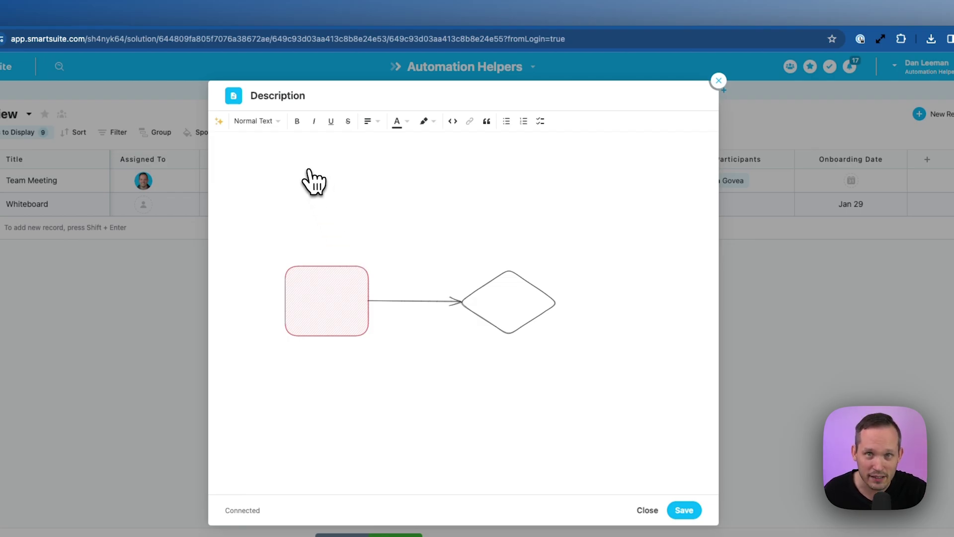
left_click(538, 265)
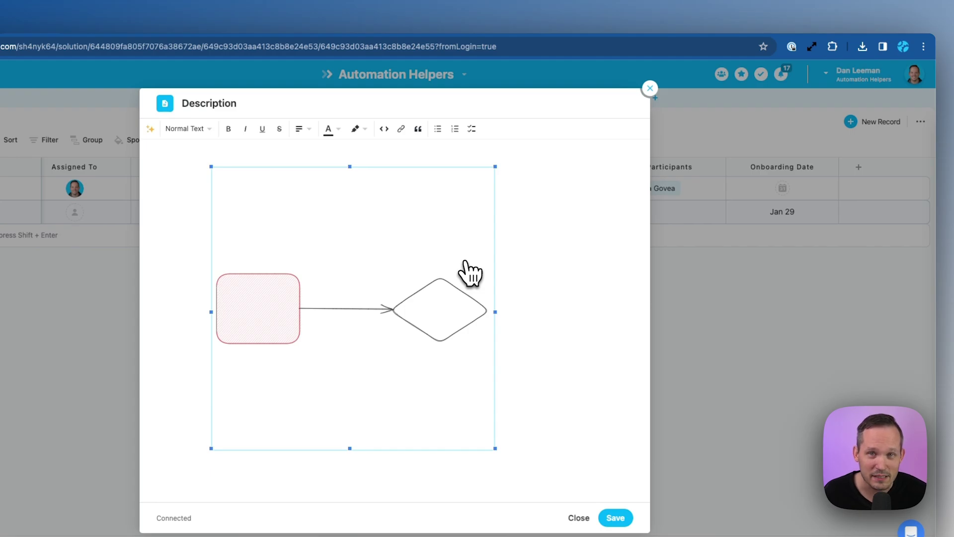
- Open the embedded drawing in the full editor and select the rectangle, arrow and diamond
double_click(440, 269)
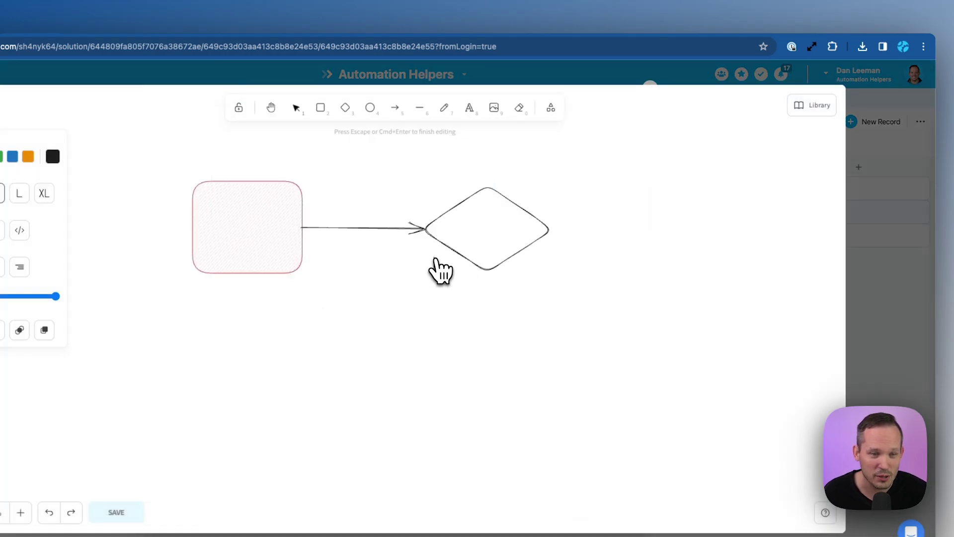
key("Escape")
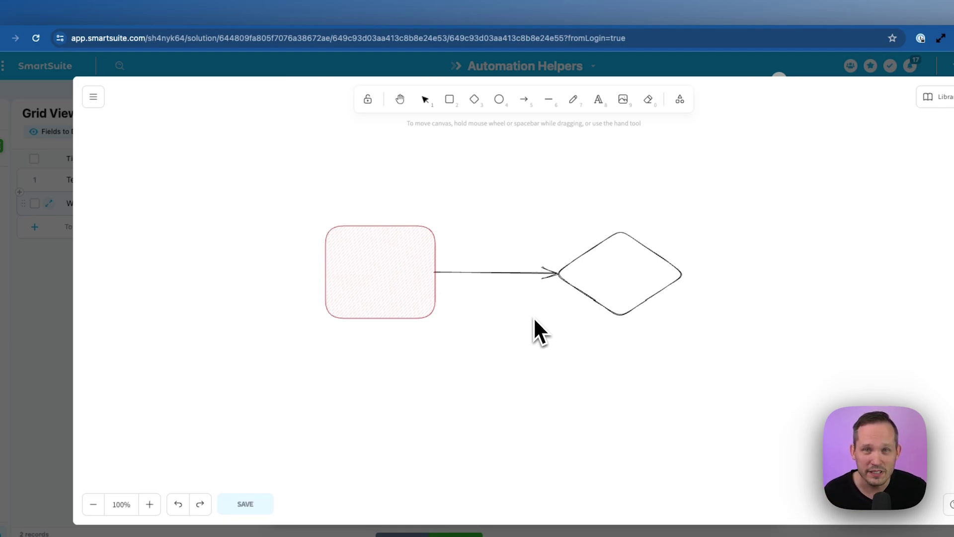
left_click_drag(300, 204, 474, 351)
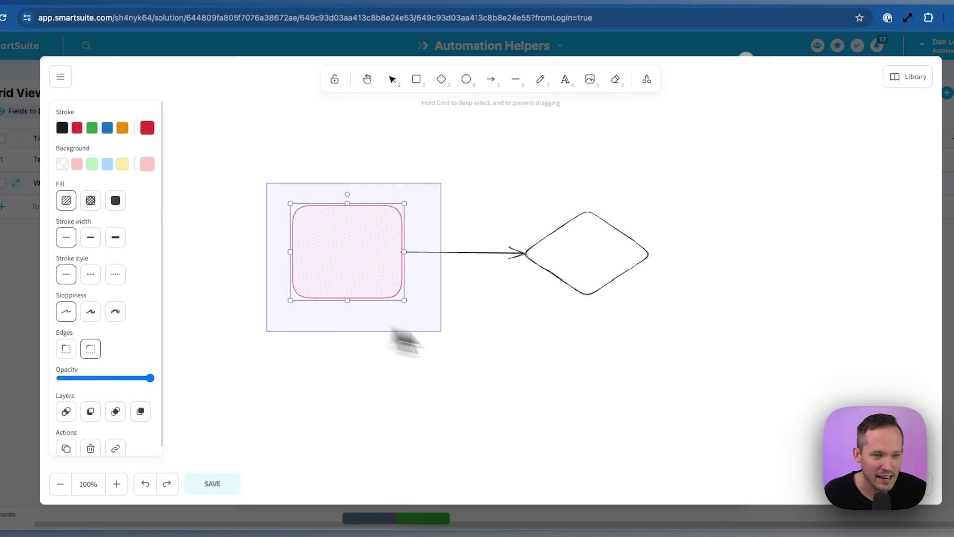
left_click_drag(406, 343, 702, 371)
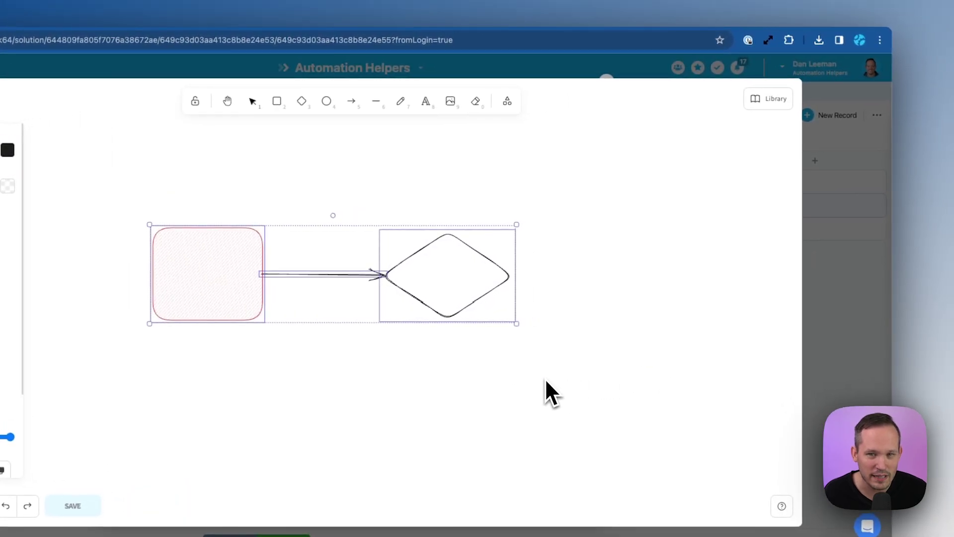
left_click(759, 102)
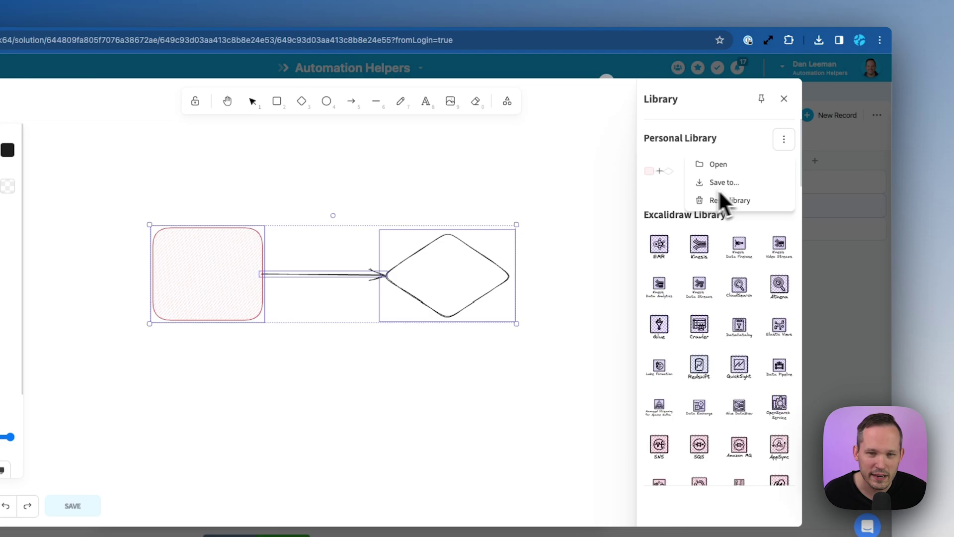
left_click(667, 192)
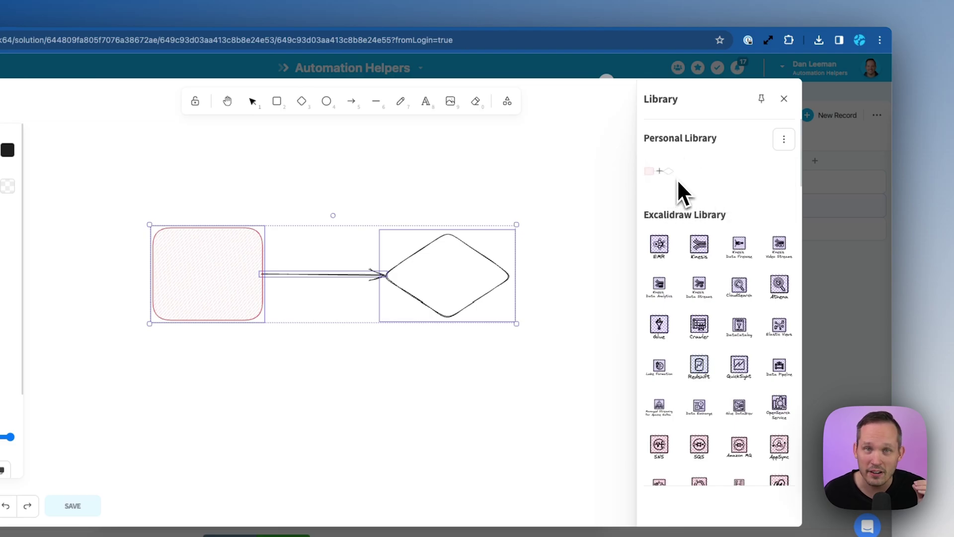
key("Escape")
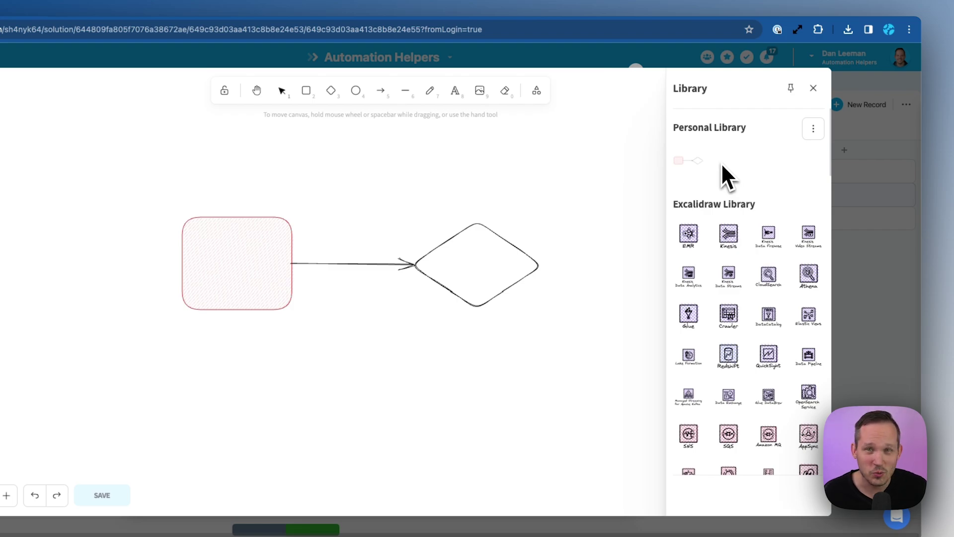
left_click(698, 169)
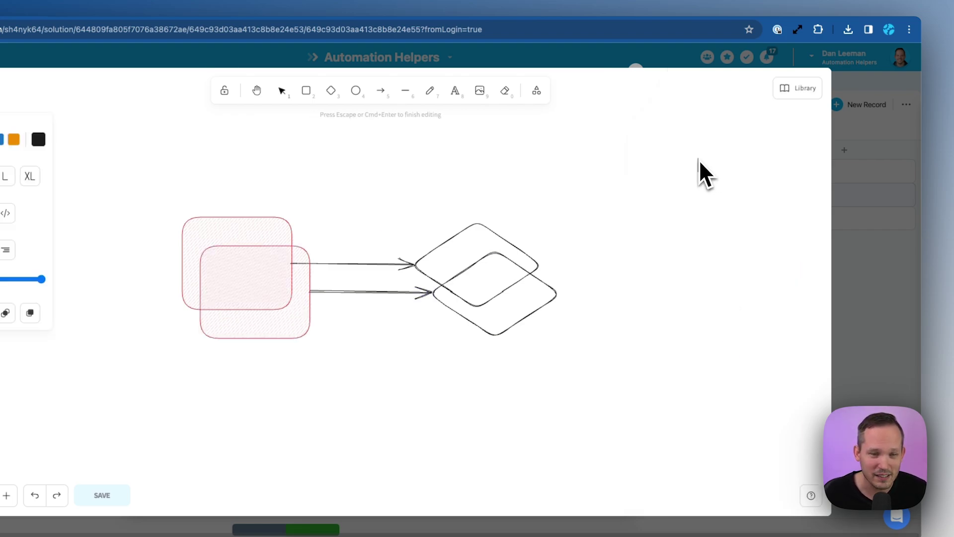
left_click_drag(524, 309, 530, 353)
left_click(290, 300)
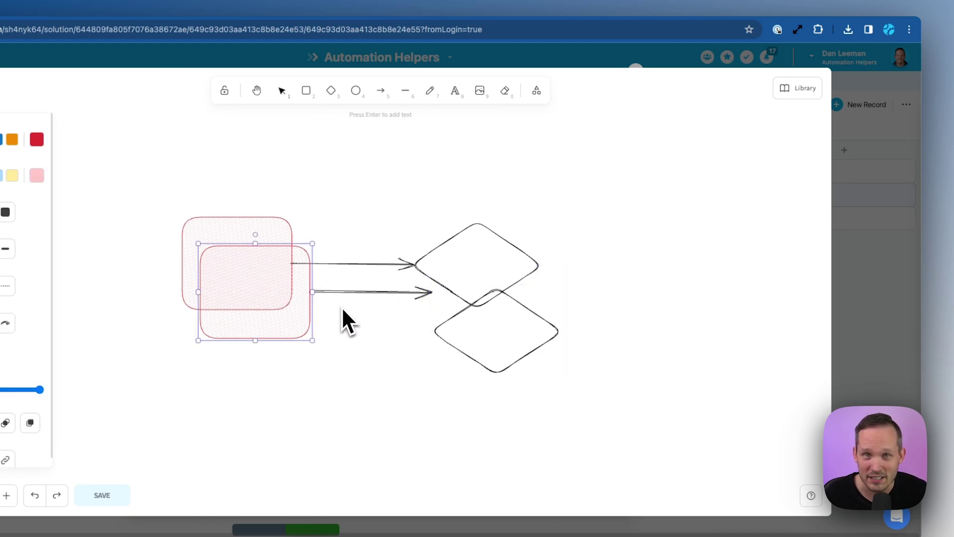
key("super+z")
key("super+z")
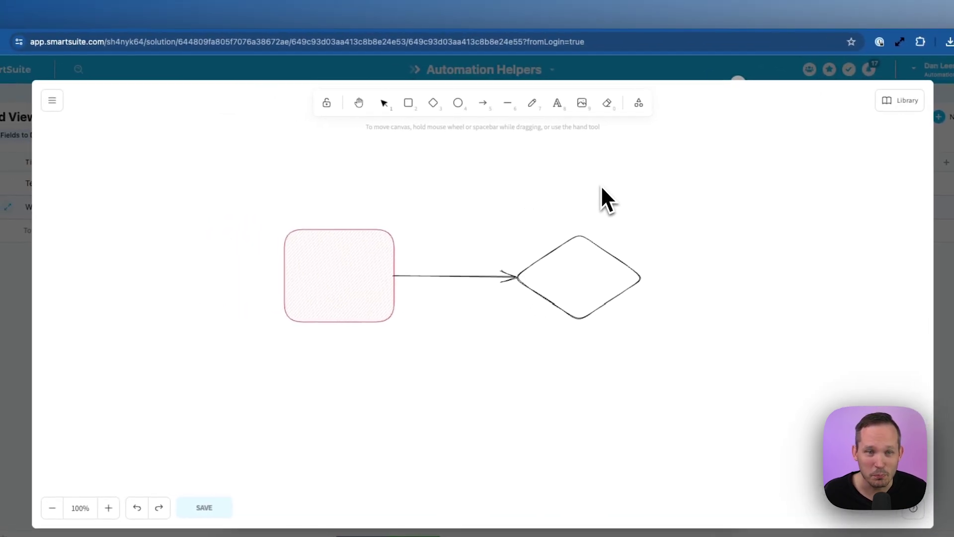
- Insert a pasted Mermaid sequence diagram of Alice and John, then move it up-left and enlarge it
left_click(641, 104)
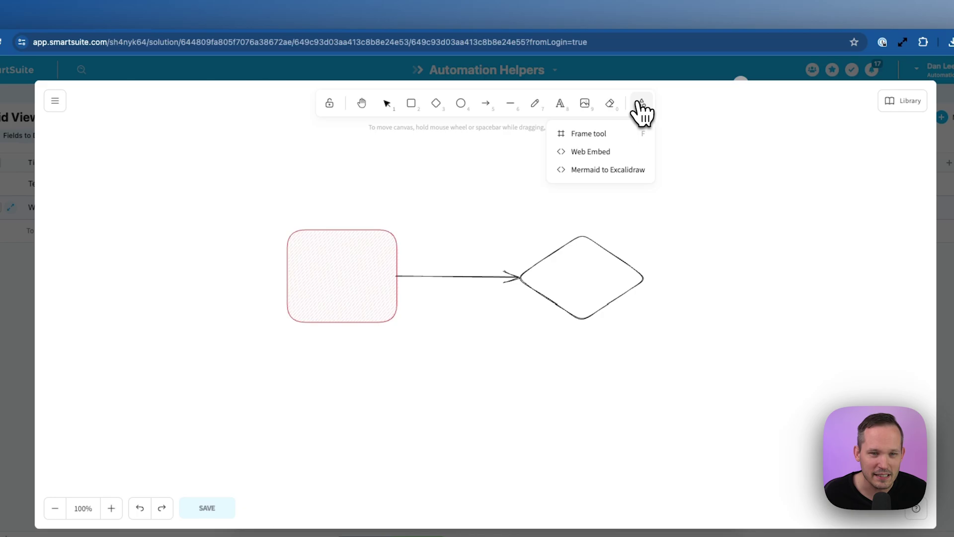
left_click(610, 174)
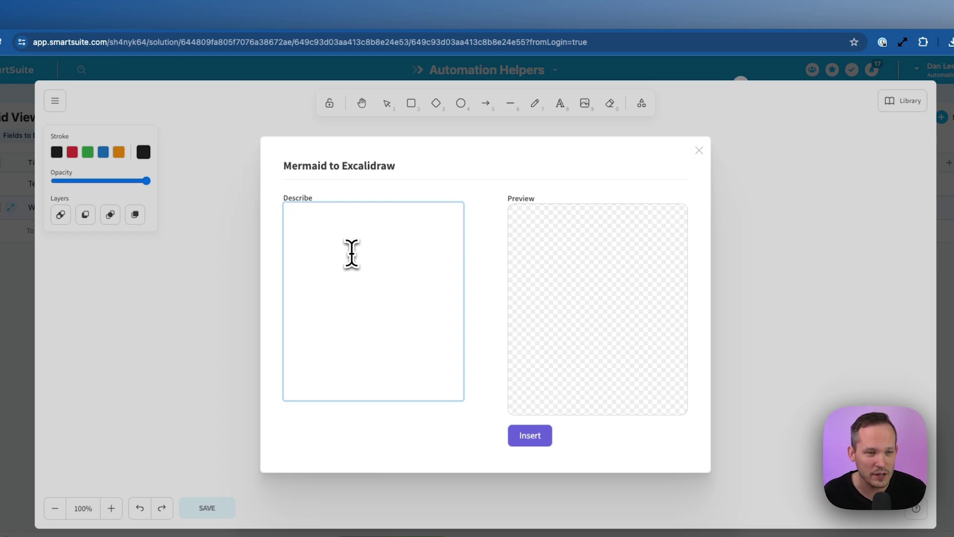
type("sequenceDiagram     Alice->>John: Hello John, how are you?     John-->>Alice: Great!     Alice-)John: See you later!")
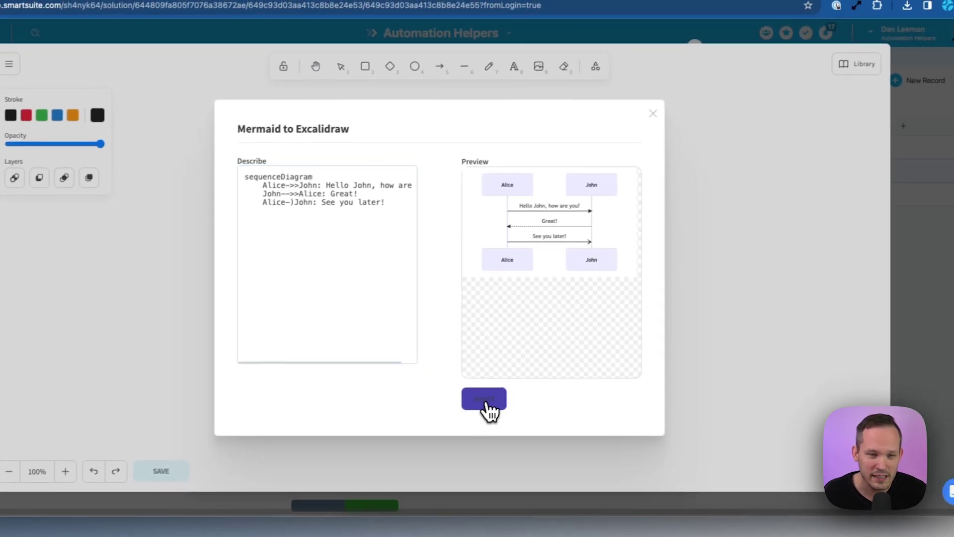
left_click(528, 430)
left_click(486, 219)
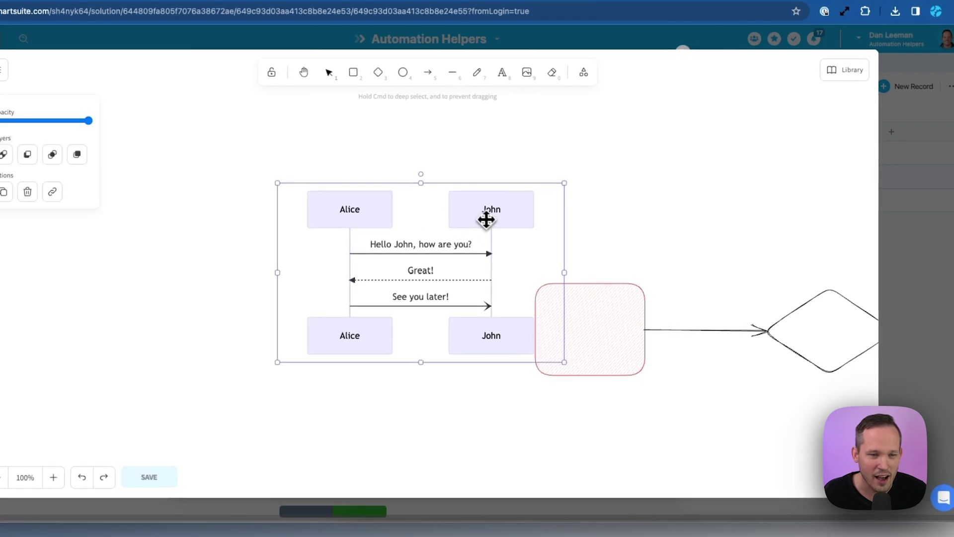
left_click_drag(486, 219, 379, 186)
left_click_drag(464, 330, 484, 360)
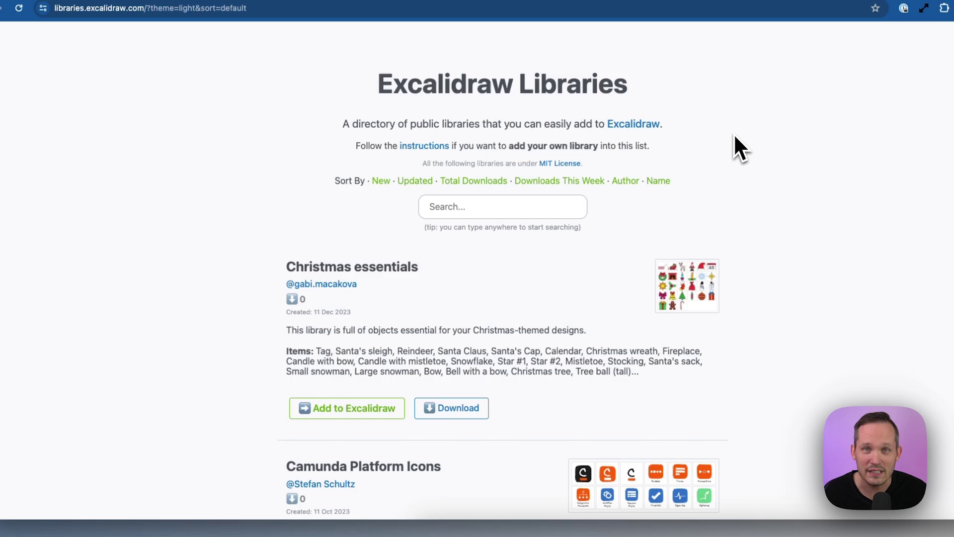
- Search the Excalidraw library directory for amazon to list AWS Architecture Icons
left_click(446, 203)
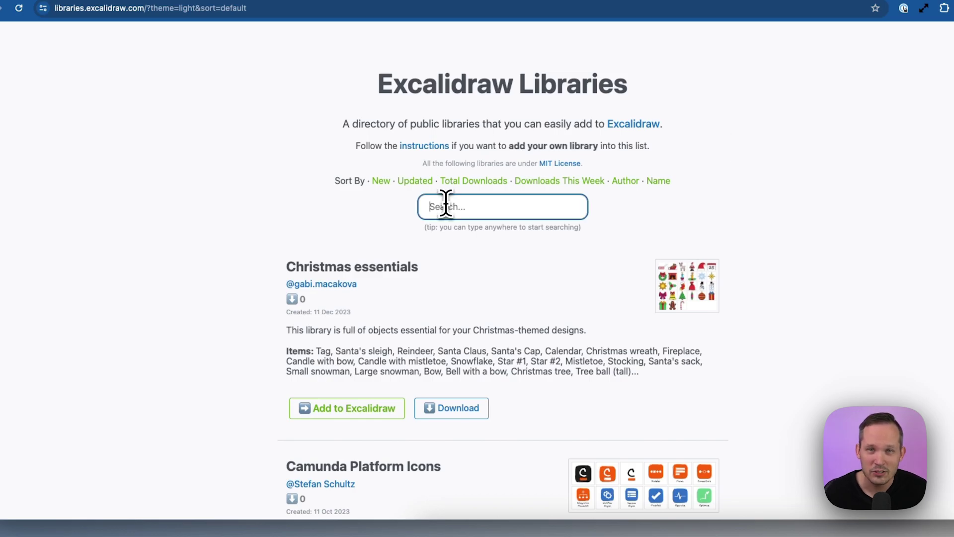
type("amazon")
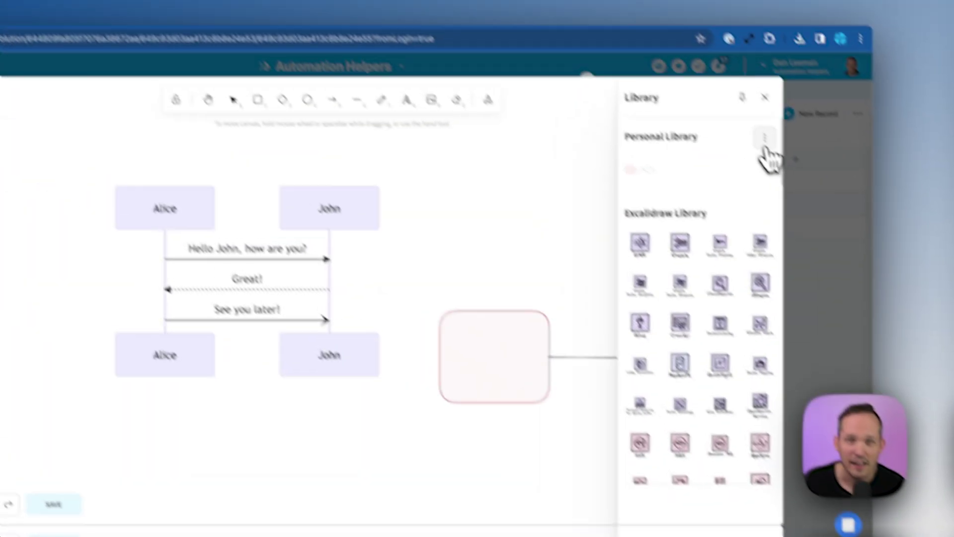
- Insert the Redshift icon from the library, place it above the pink rectangle and enlarge it
left_click(765, 140)
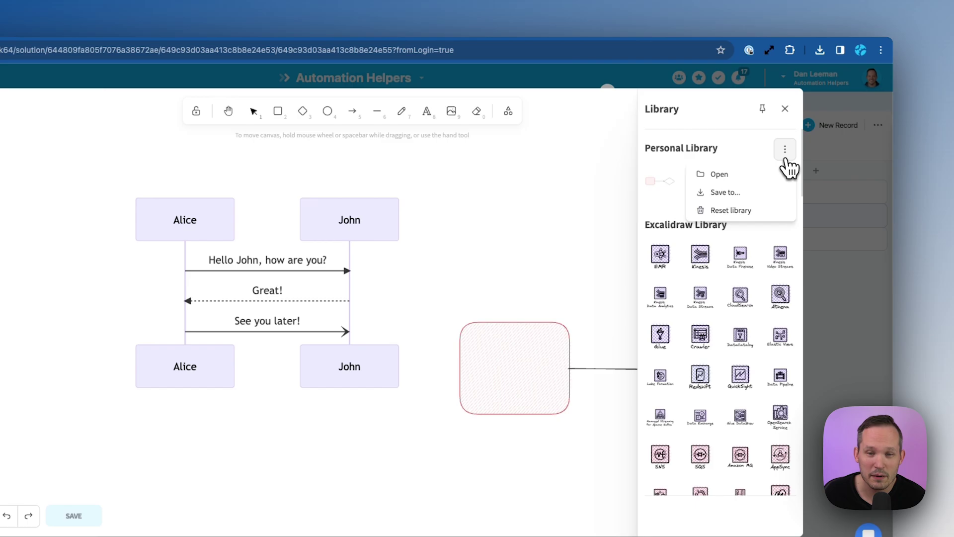
left_click(714, 165)
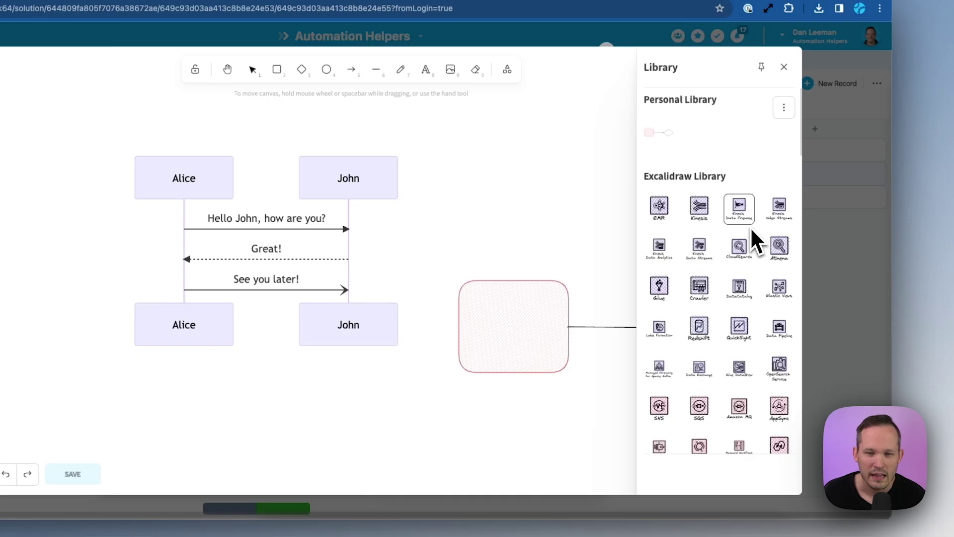
scroll(751, 268, "down", 2)
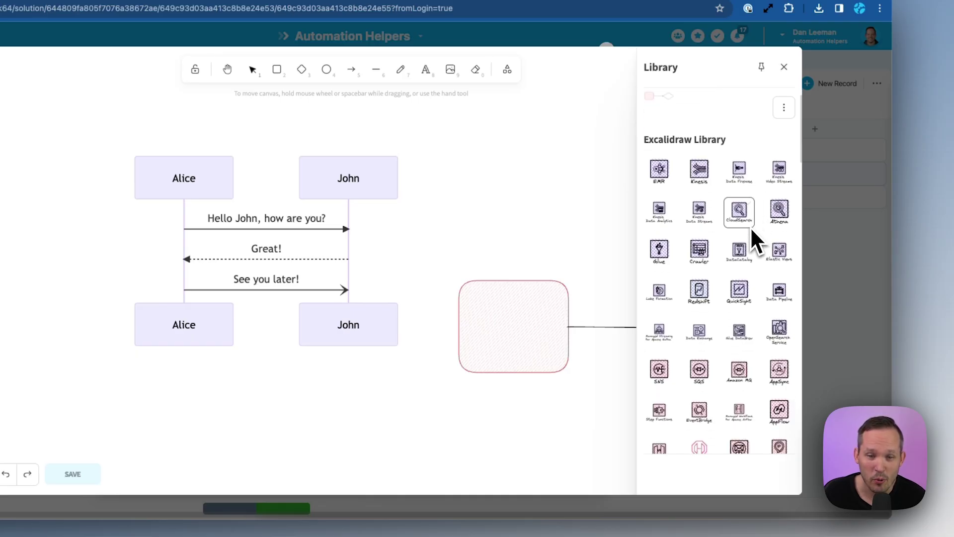
scroll(716, 239, "down", 1)
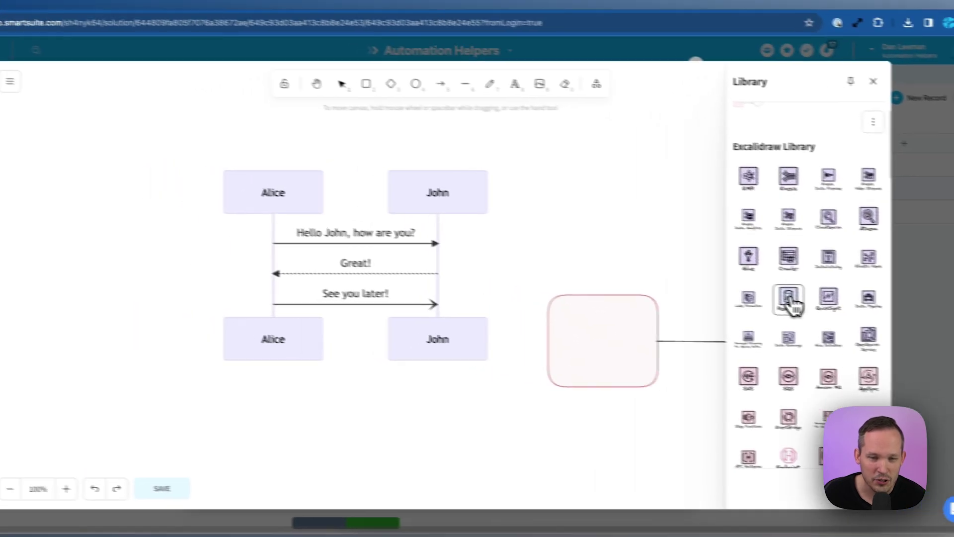
left_click(701, 288)
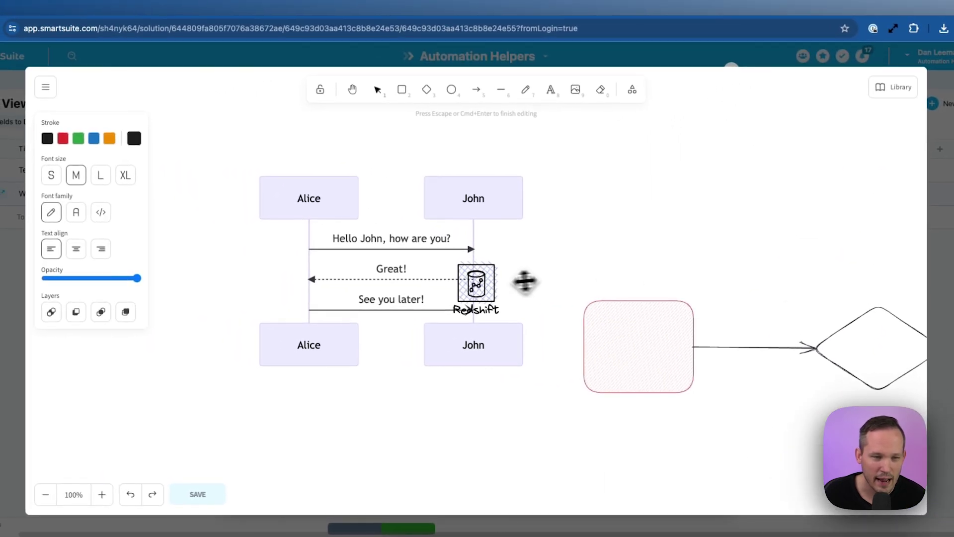
left_click_drag(350, 274, 445, 236)
left_click_drag(570, 256, 611, 187)
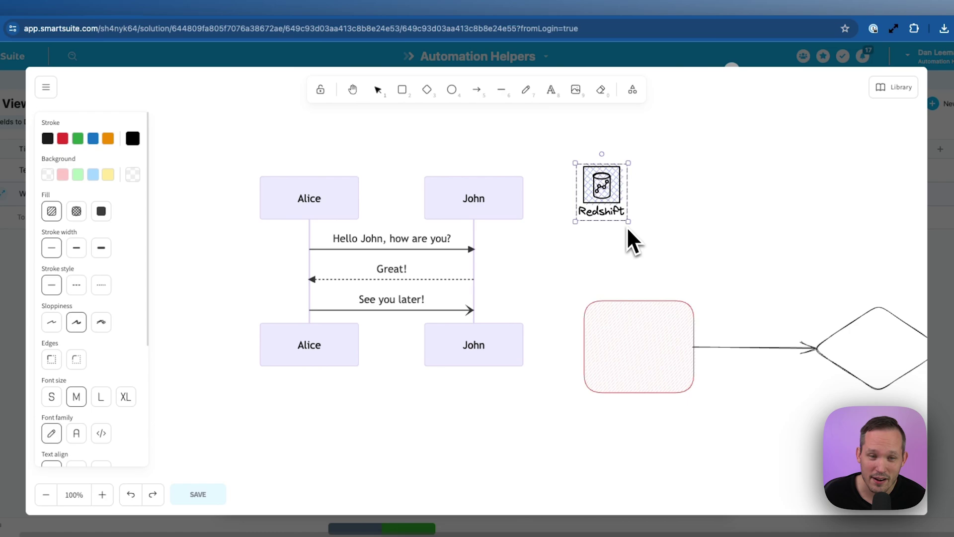
left_click_drag(627, 225, 672, 260)
left_click(698, 231)
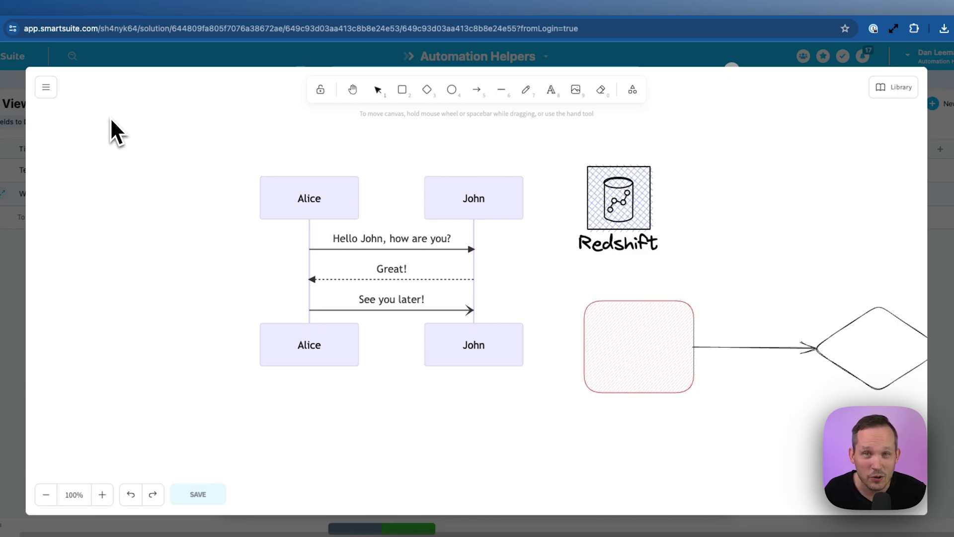
- Open Export image settings, trying dark mode then leaving it off with background on
left_click(46, 87)
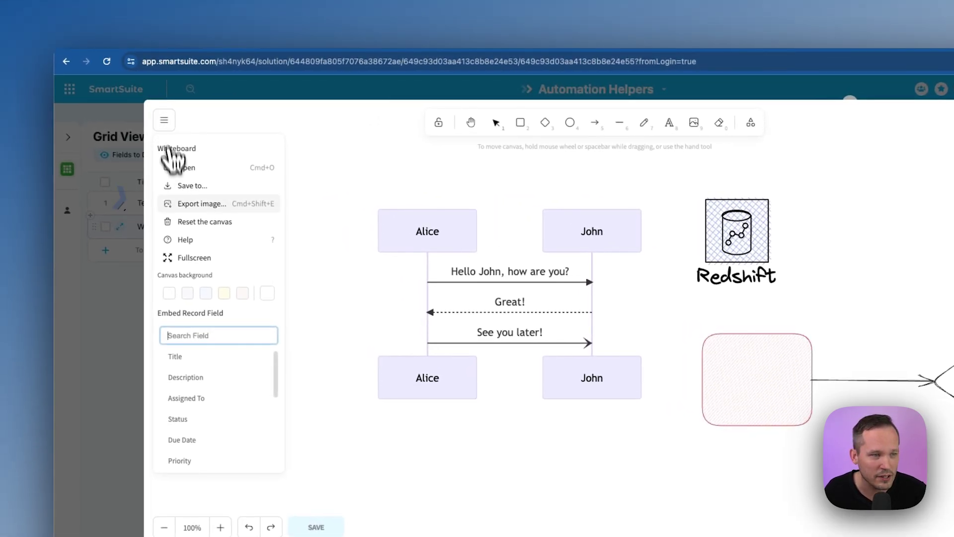
left_click(184, 204)
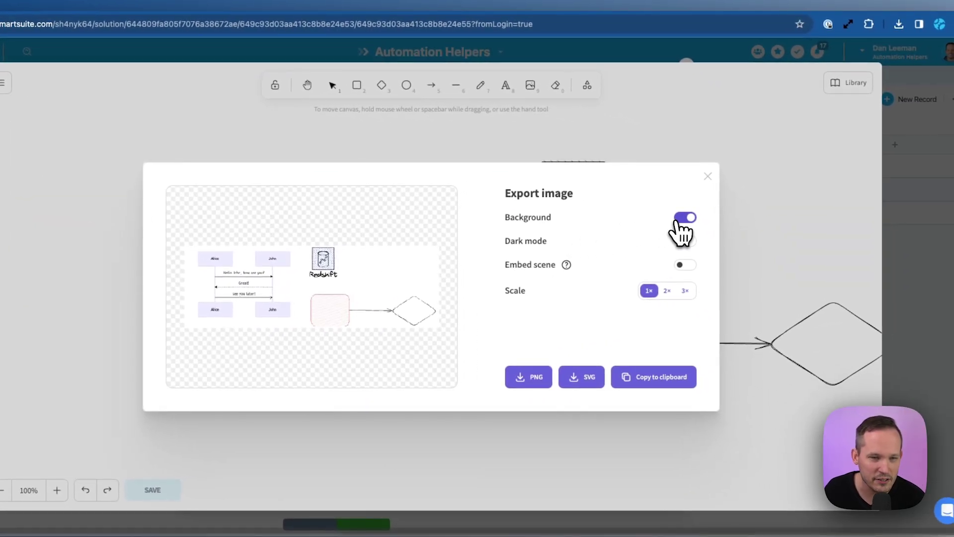
left_click(686, 242)
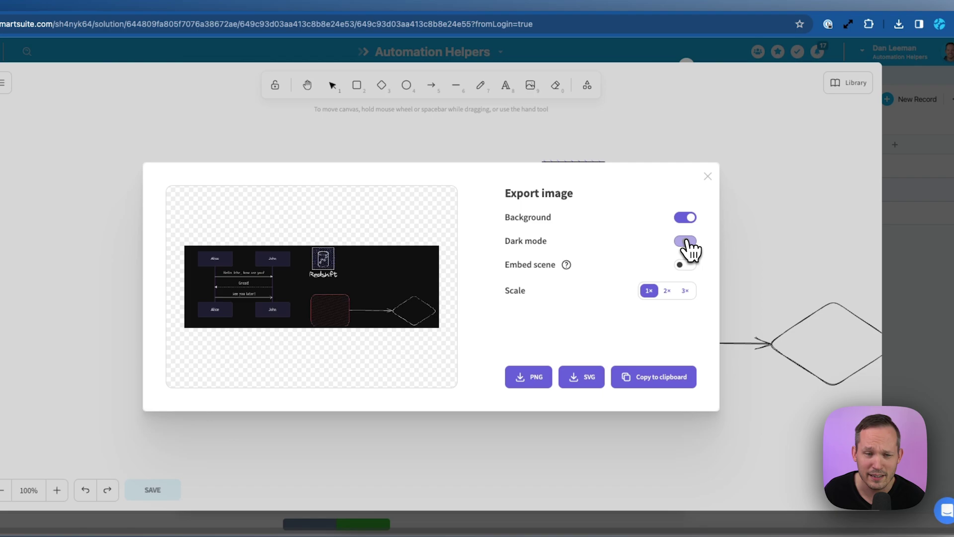
left_click(686, 242)
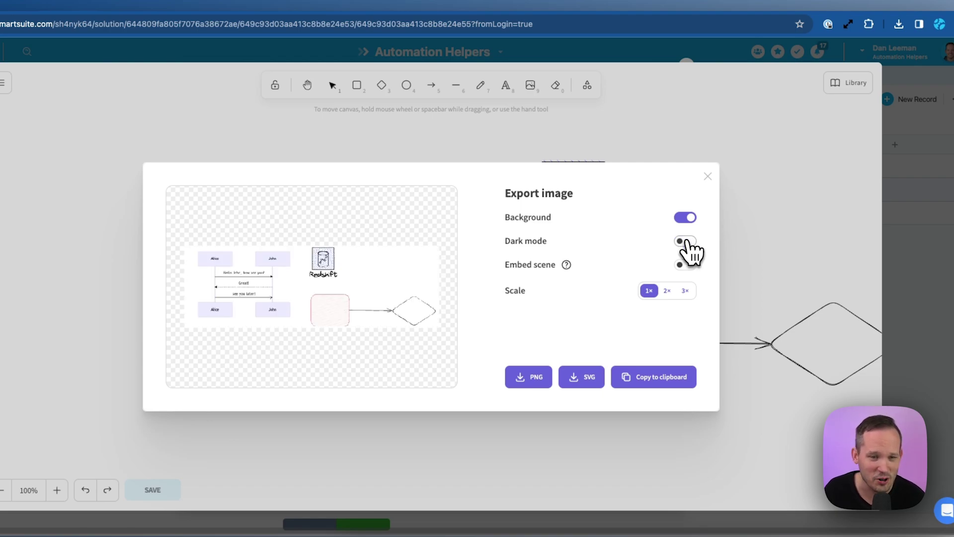
mouse_move(570, 269)
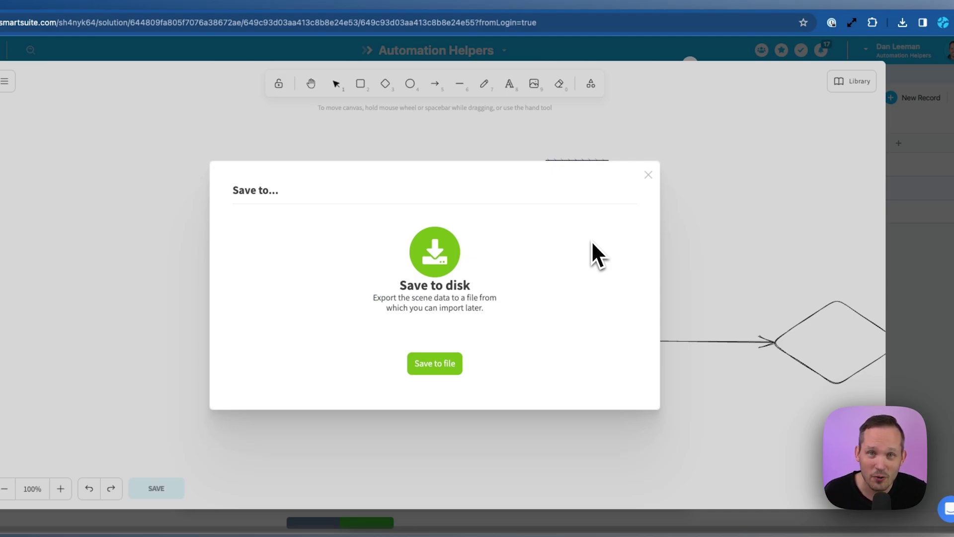
- Start saving the whiteboard scene to a file, then cancel the save dialog
left_click(440, 366)
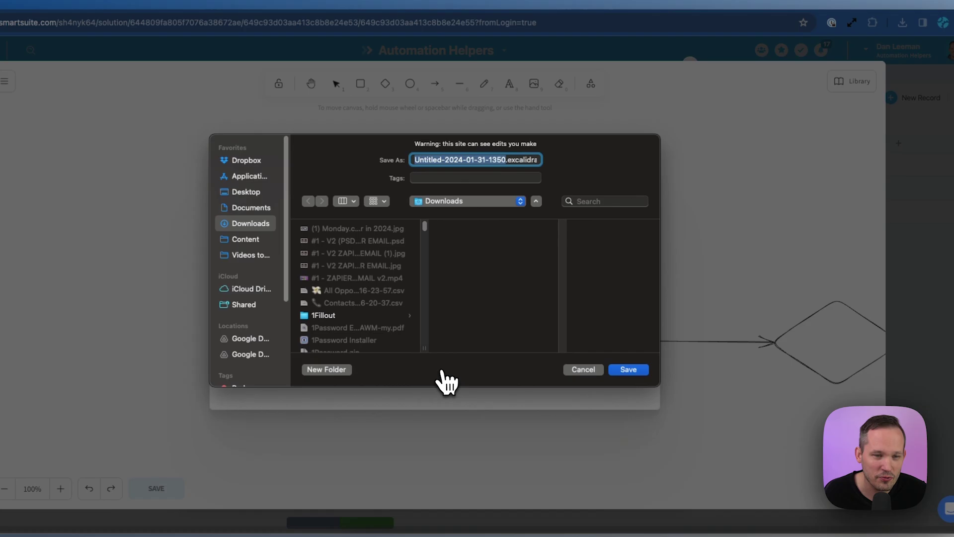
left_click(590, 367)
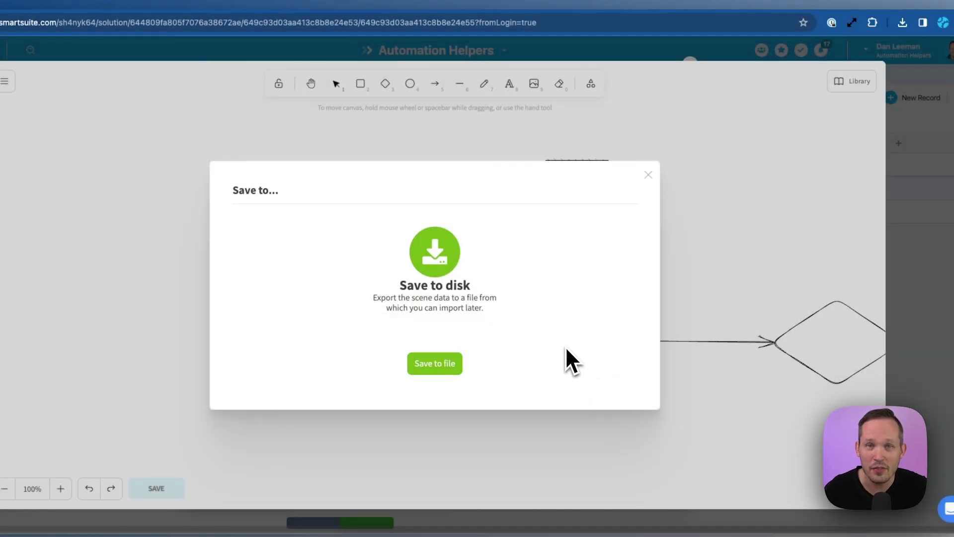